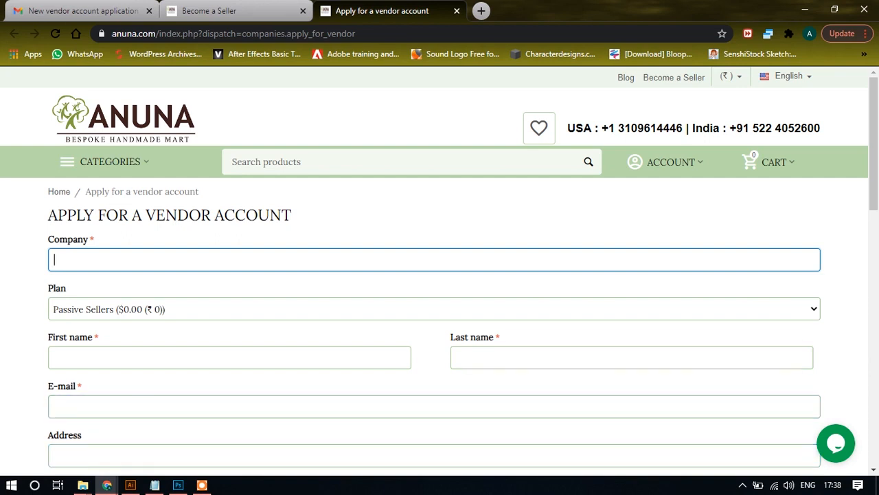
# Review the vendor application form's fields through the terms and submission area, and check the new vendor application e-mail
pyautogui.scroll(-3, 440, 275)
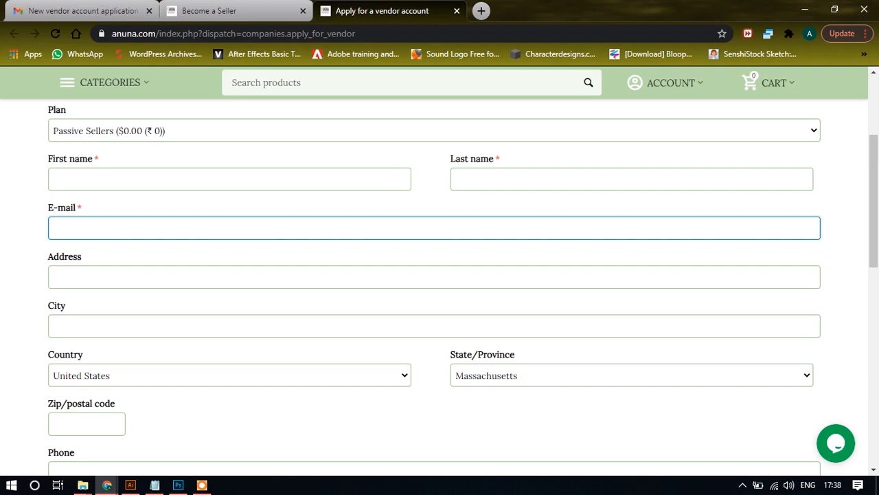
pyautogui.scroll(-3, 440, 275)
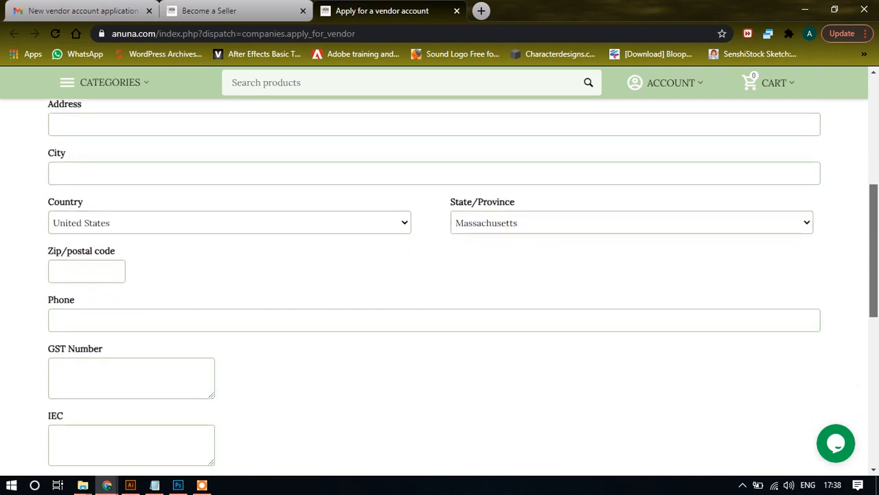
pyautogui.scroll(-3, 439, 274)
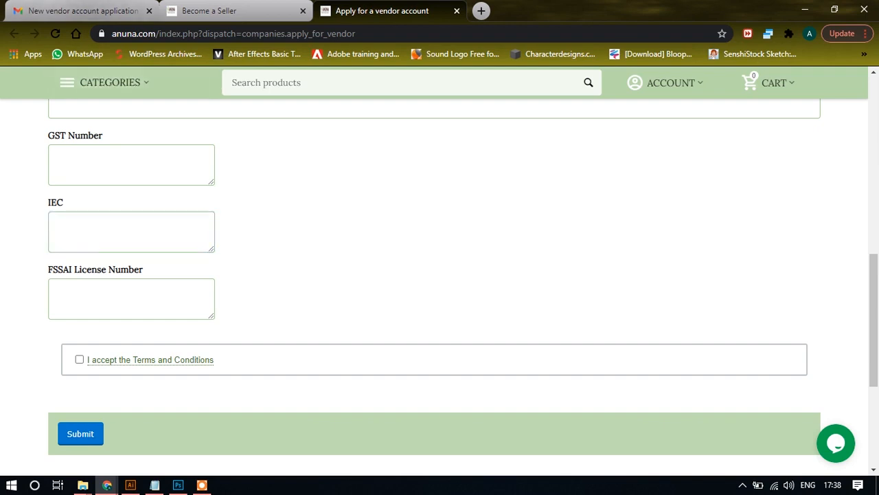
pyautogui.click(82, 11)
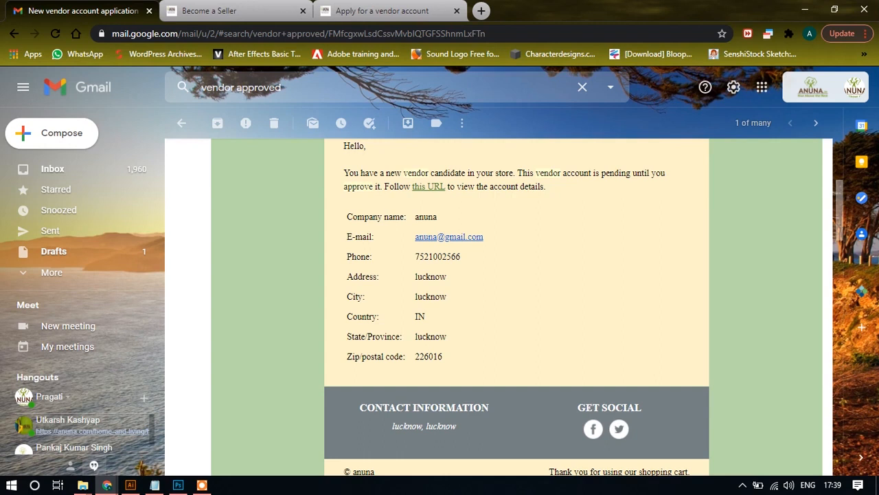
pyautogui.click(385, 11)
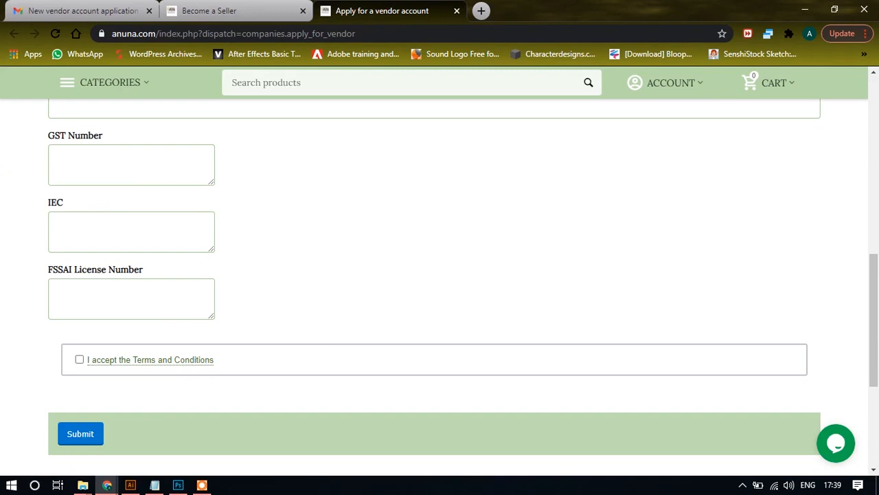
pyautogui.click(131, 233)
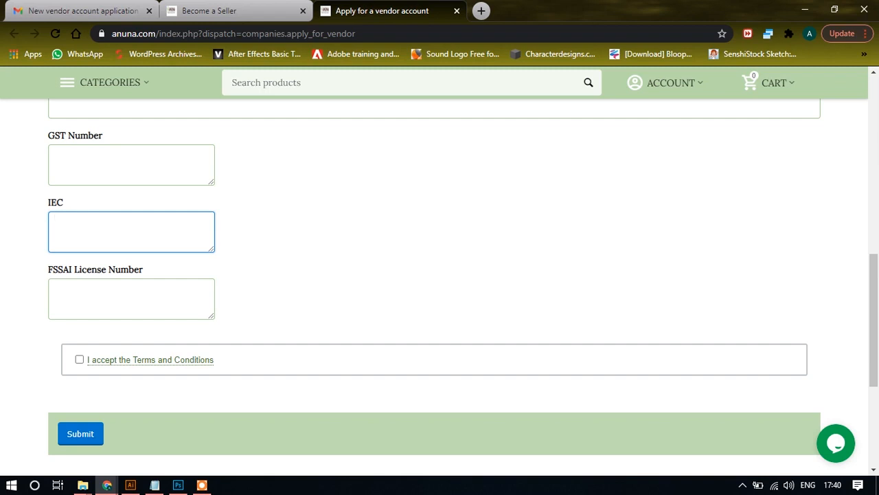
# Open the approval e-mail for vendor TANMAYI in Gmail and follow its link to the vendor administration login page
pyautogui.click(104, 11)
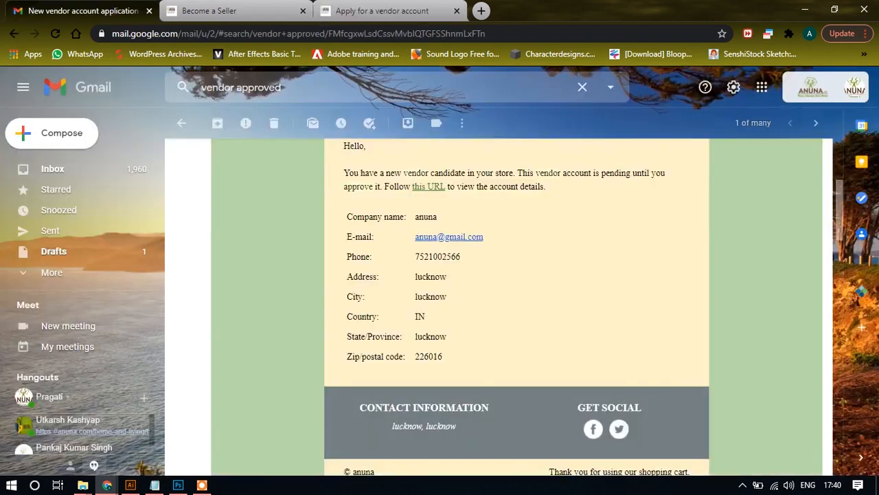
pyautogui.click(181, 123)
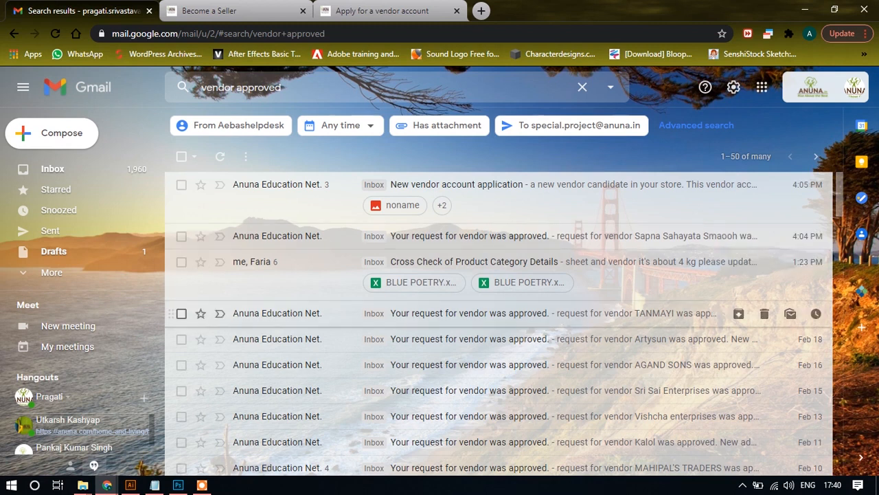
pyautogui.click(481, 313)
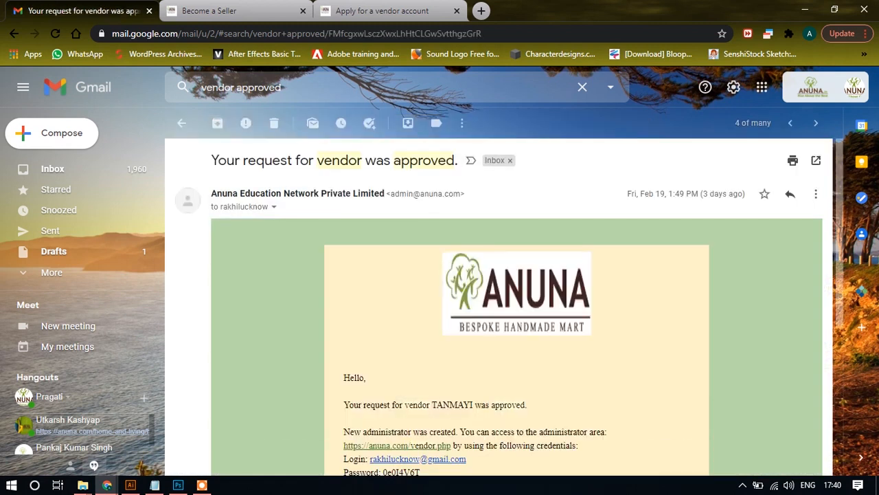
pyautogui.scroll(-2, 516, 309)
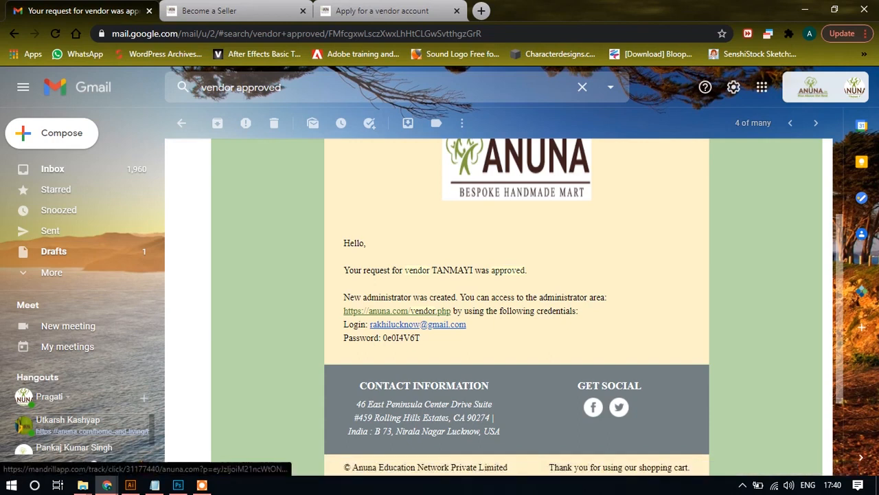
pyautogui.click(397, 310)
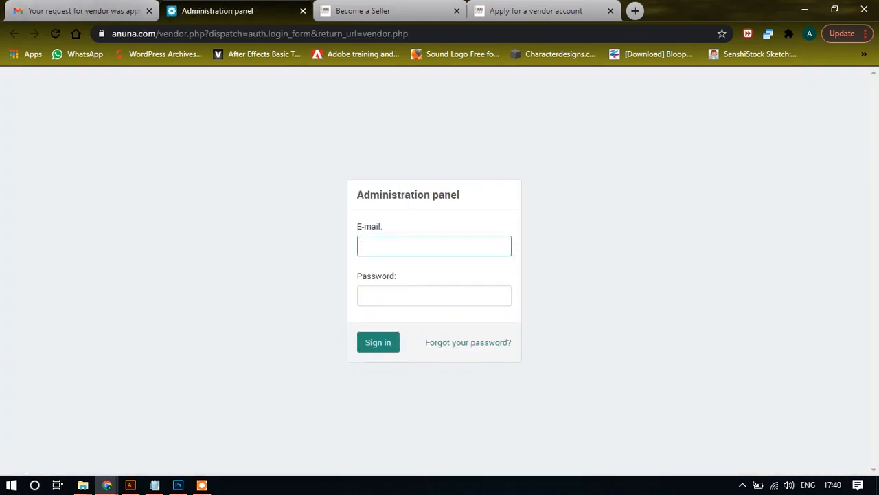
# Copy the login e-mail address from the approval message into the administration panel's E-mail field
pyautogui.click(104, 10)
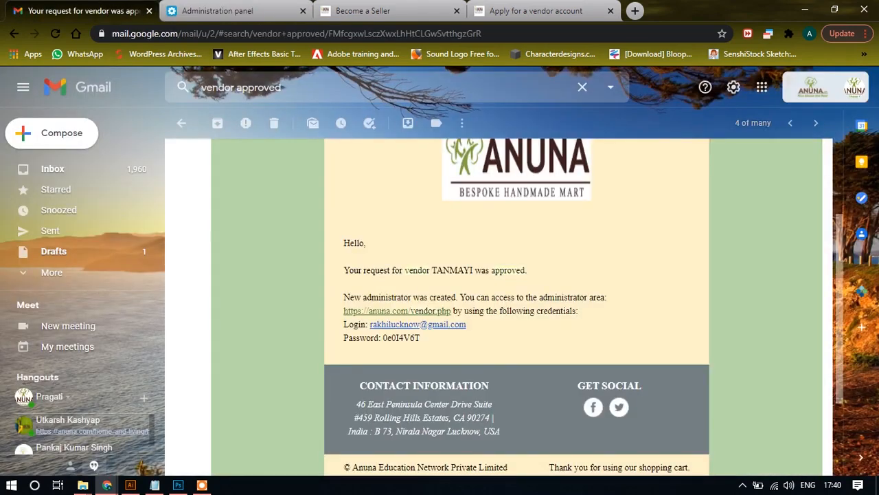
pyautogui.moveTo(466, 324); pyautogui.dragTo(369, 324)
pyautogui.hotkey('ctrl', 'c')
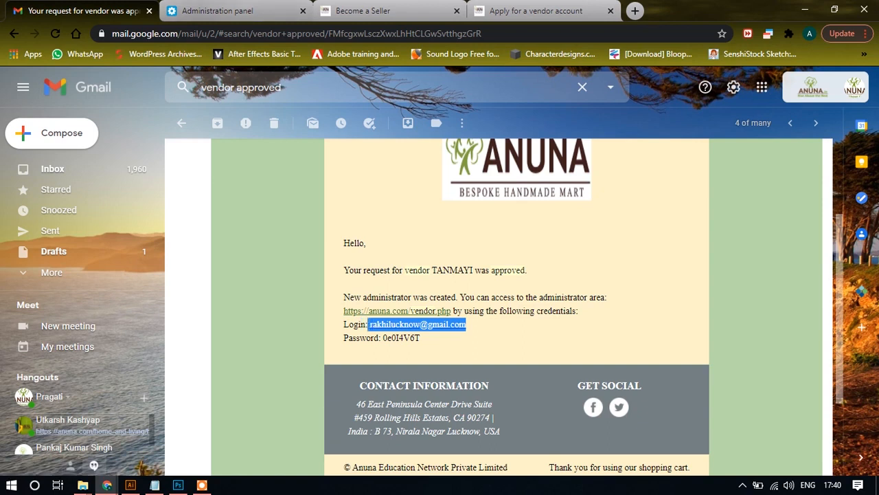
pyautogui.hotkey('ctrl', 'Tab')
pyautogui.hotkey('ctrl', 'v')
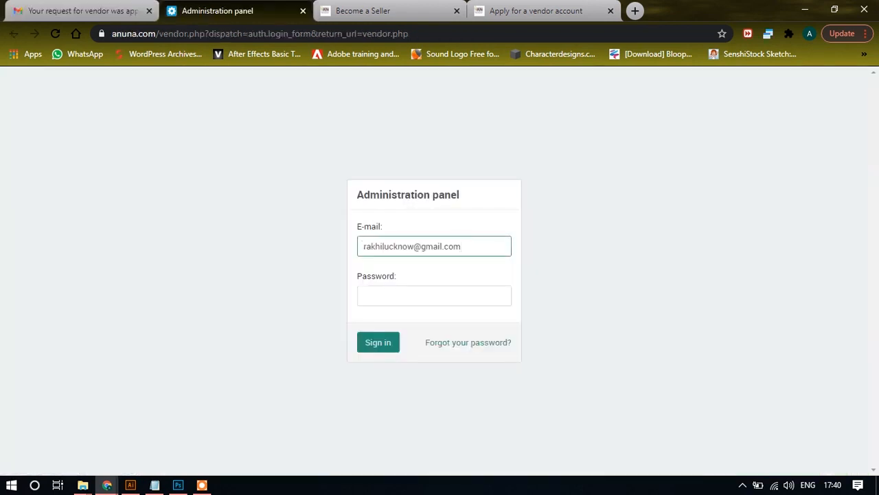
# Sign in to the administration panel with the account password copied from the approval message, and save the password in the browser
pyautogui.hotkey('ctrl', 'shift', 'Tab')
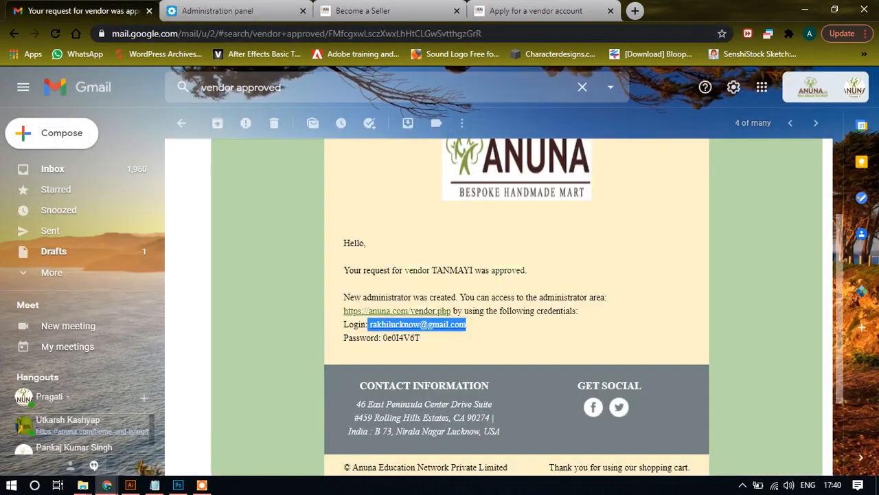
pyautogui.moveTo(420, 337); pyautogui.dragTo(383, 337)
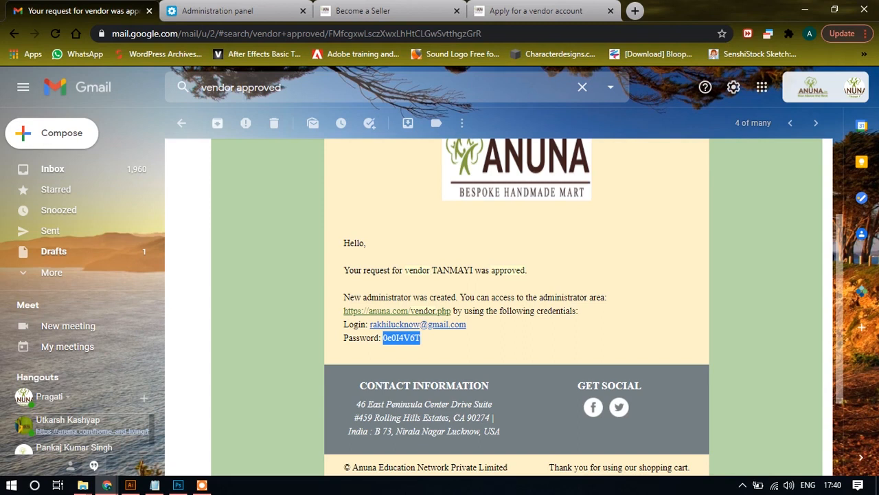
pyautogui.hotkey('ctrl', 'Tab')
pyautogui.click(434, 295)
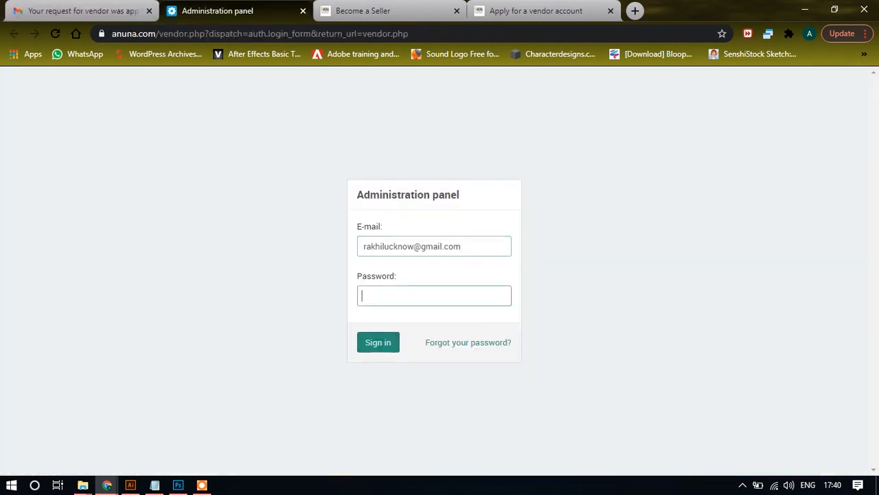
pyautogui.hotkey('ctrl', 'v')
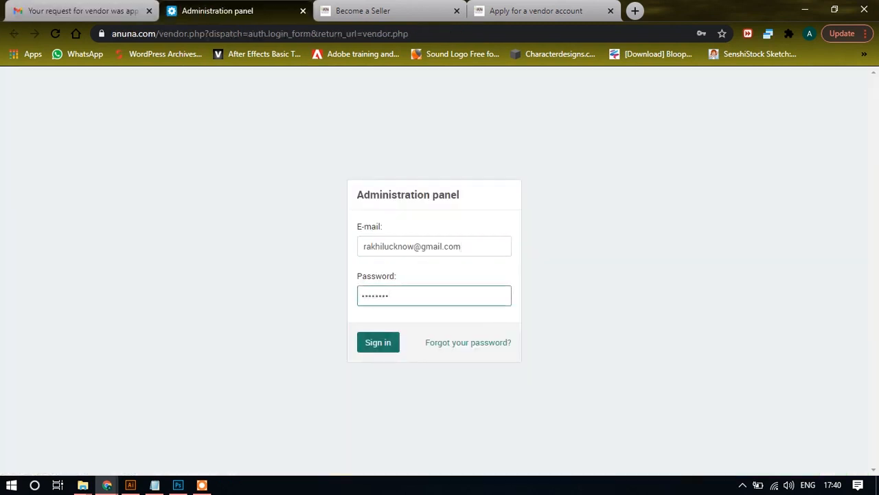
pyautogui.press('Return')
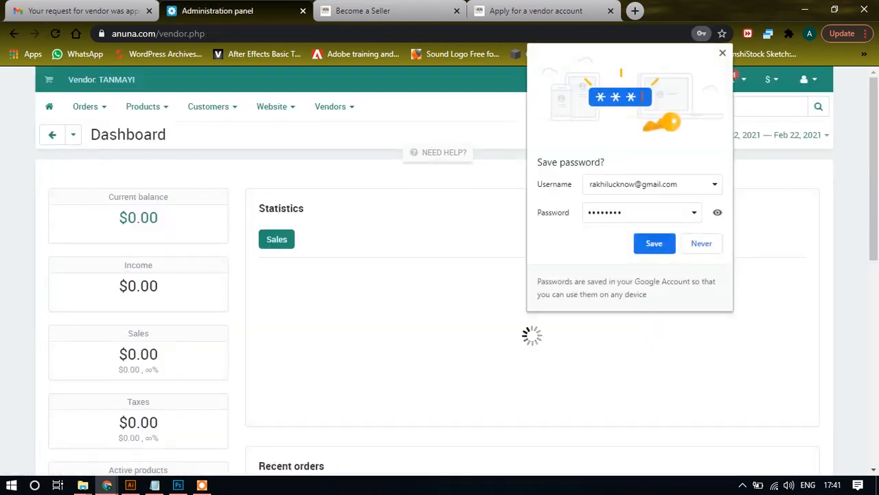
pyautogui.click(654, 244)
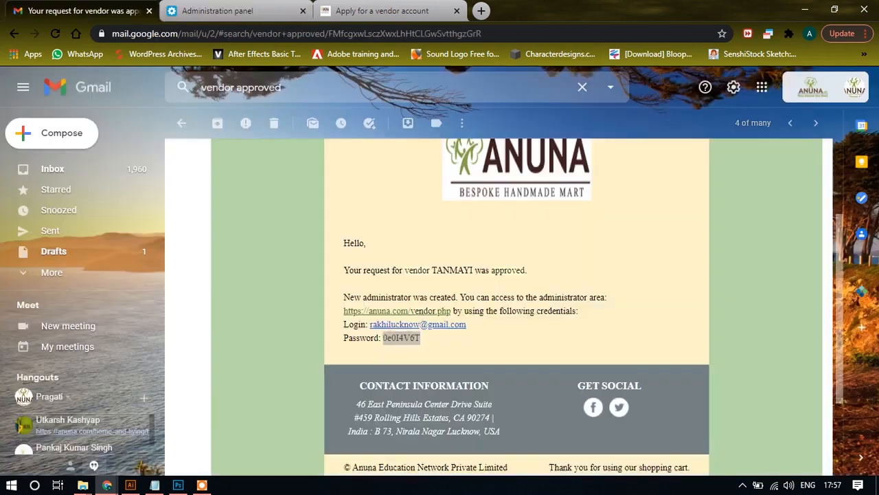
# Fill in the E-mail field of the reopened administration login form with the login address from the approval message
pyautogui.click(82, 11)
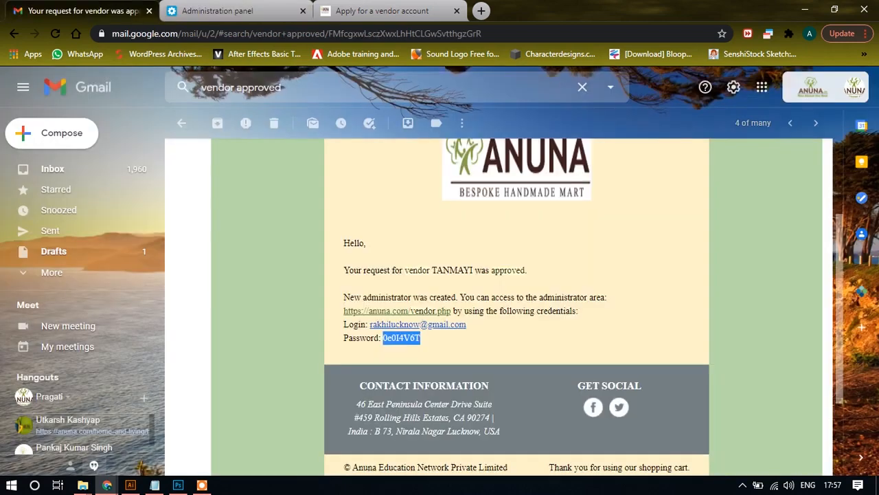
pyautogui.moveTo(467, 324); pyautogui.dragTo(371, 323)
pyautogui.hotkey('ctrl', 'c')
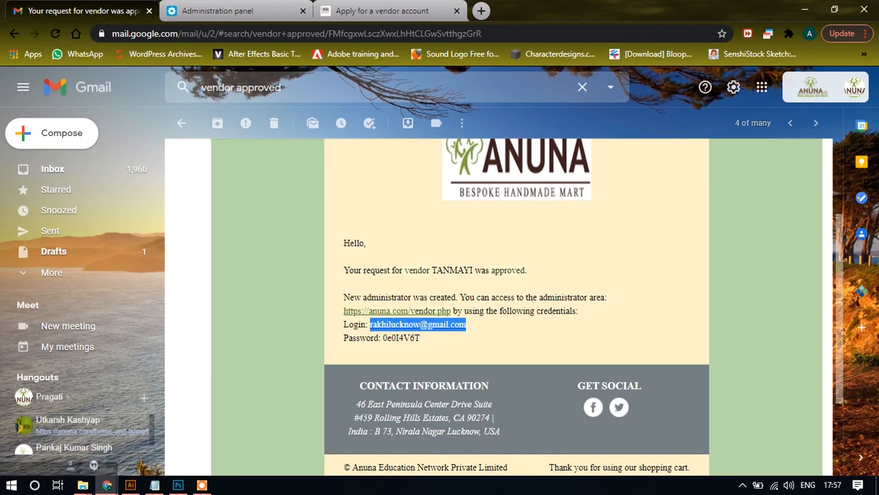
pyautogui.click(217, 11)
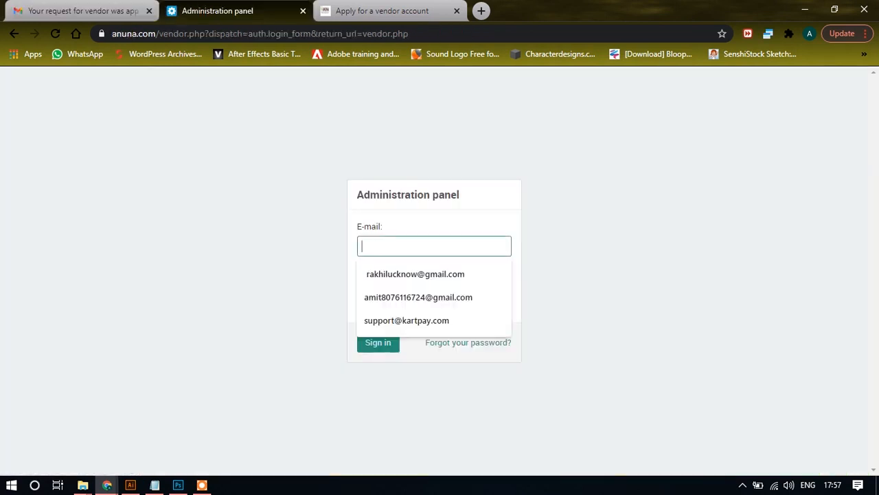
pyautogui.hotkey('ctrl', 'v')
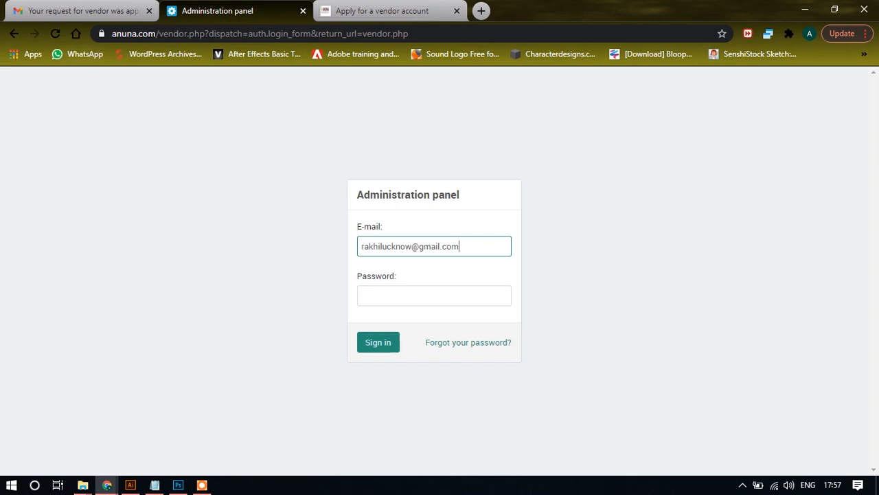
# Copy the account password from the approval message into the Password field and sign in to the vendor dashboard
pyautogui.click(84, 11)
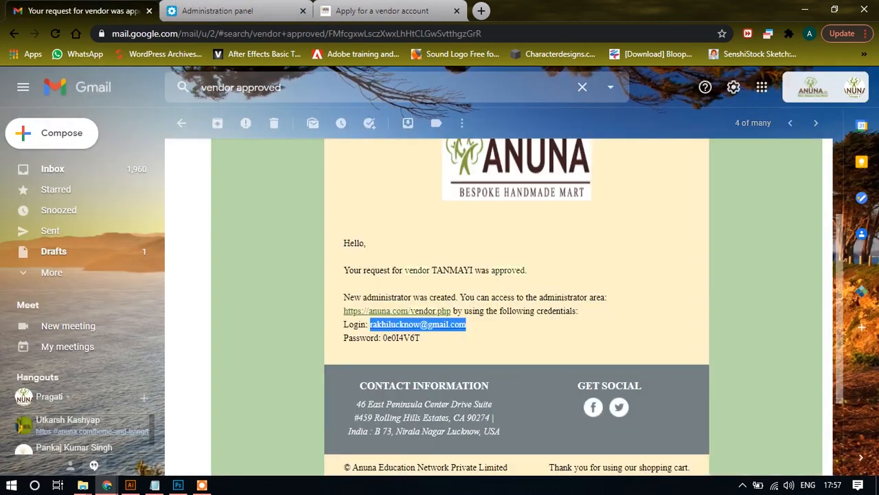
pyautogui.moveTo(421, 337); pyautogui.dragTo(383, 337)
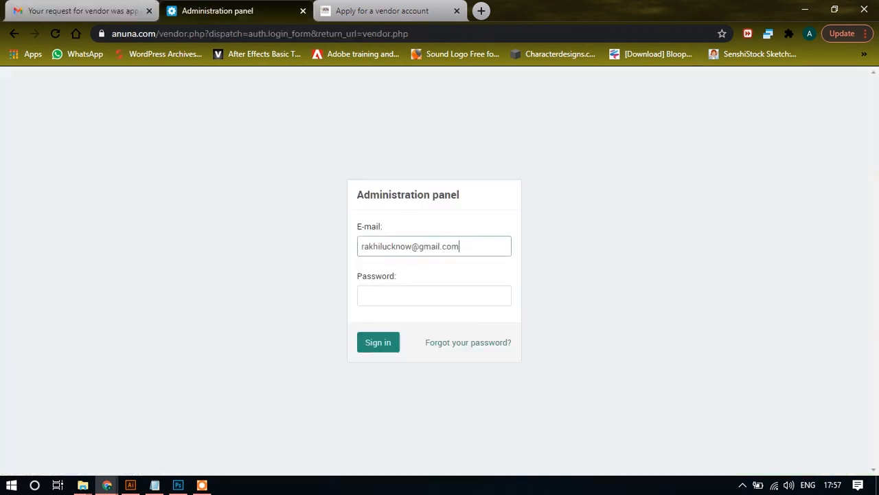
pyautogui.click(217, 11)
pyautogui.click(434, 295)
pyautogui.hotkey('ctrl', 'v')
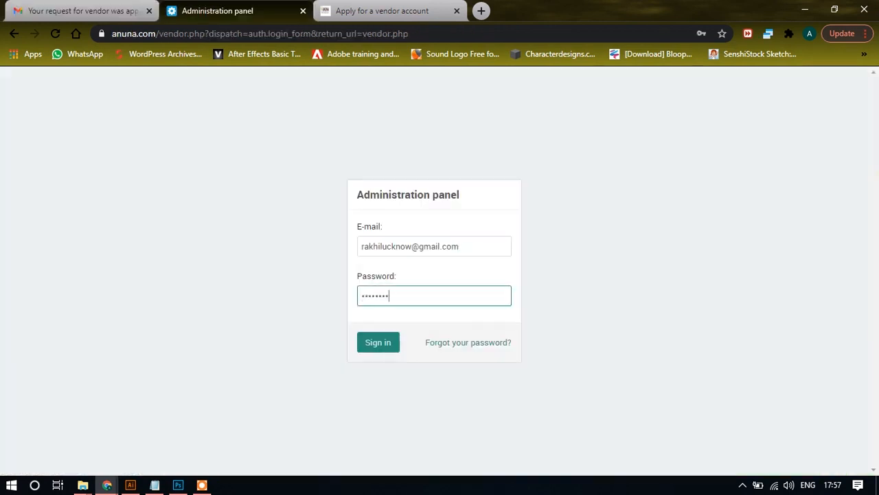
pyautogui.click(377, 342)
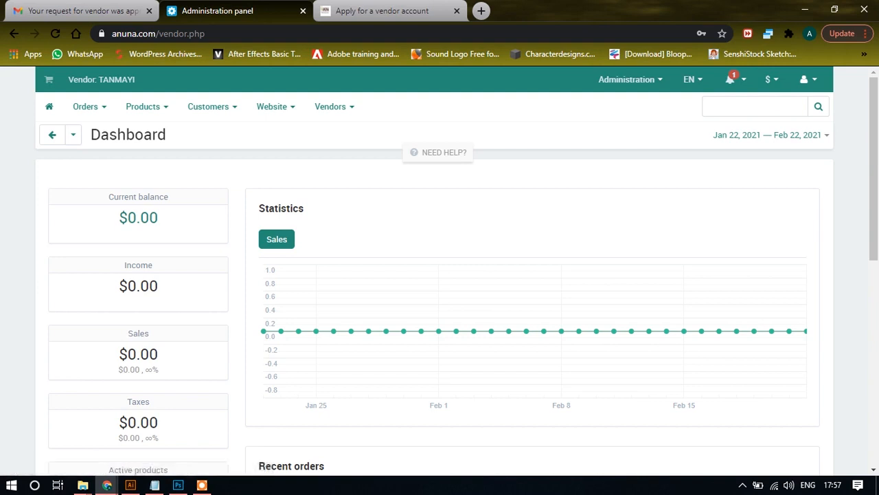
# Open the list of products being sold and start creating a new product
pyautogui.moveTo(147, 107)
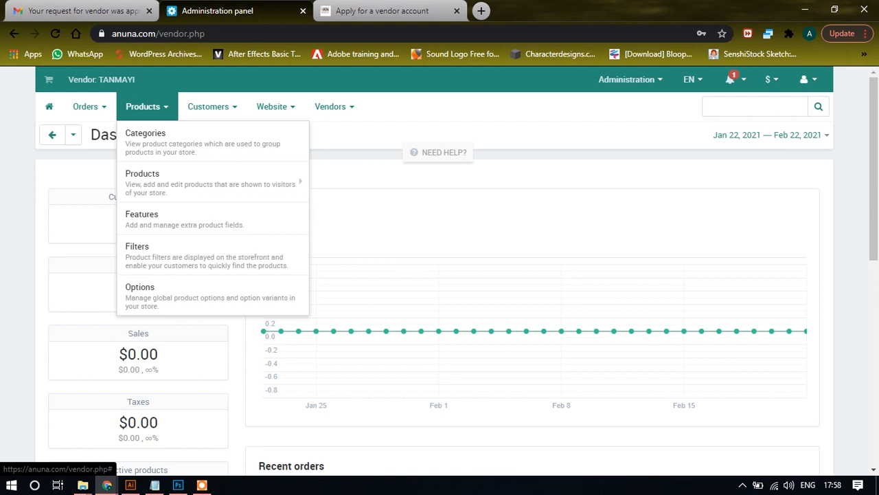
pyautogui.moveTo(144, 180)
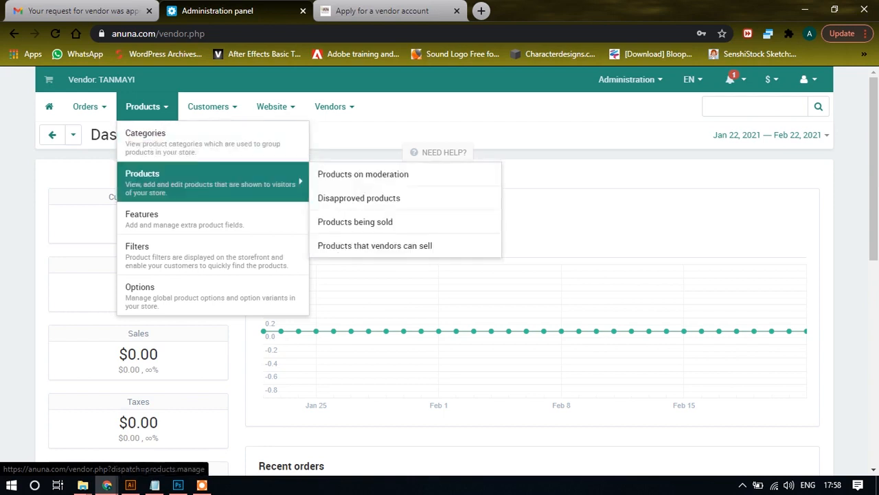
pyautogui.click(355, 221)
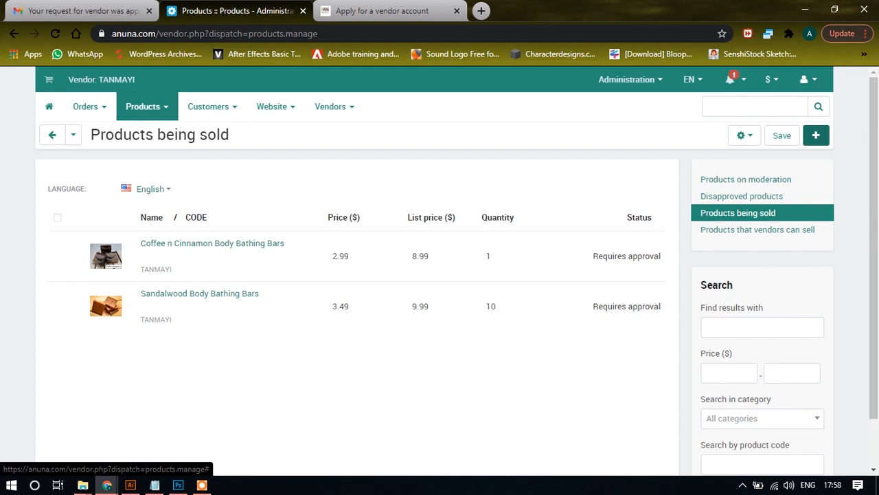
pyautogui.click(817, 135)
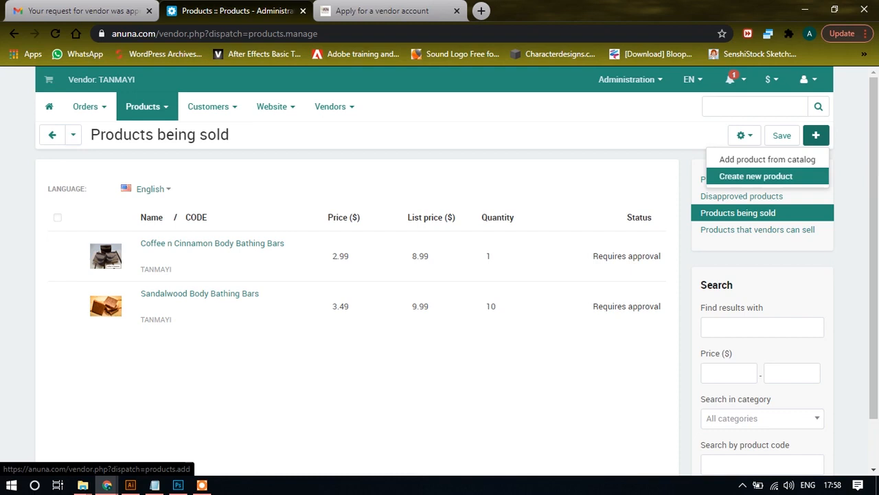
pyautogui.click(756, 176)
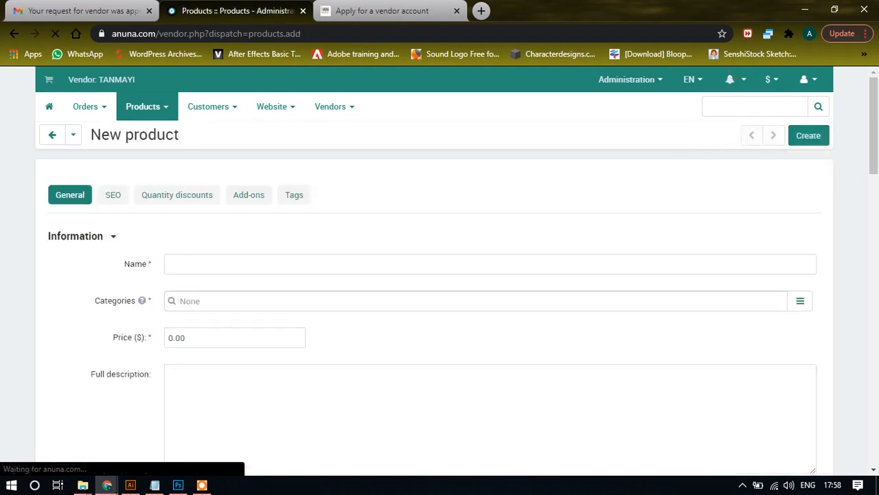
# Name the new product "Handmade Doll"
pyautogui.click(489, 264)
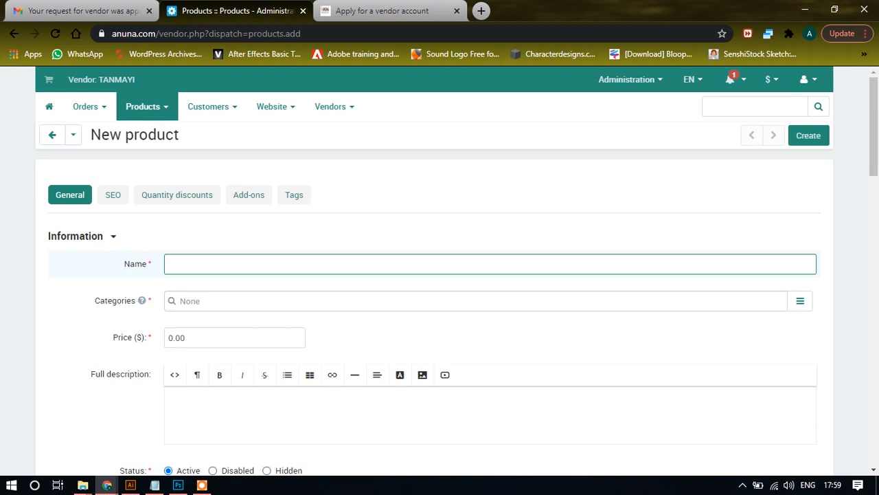
pyautogui.write('Handmade doll')
pyautogui.press('BackSpace')
pyautogui.press('BackSpace')
pyautogui.press('BackSpace')
pyautogui.press('BackSpace')
pyautogui.write('Doll')
# Assign the new product to the "Dolls, Soft Toys" category under Children/ Kid's
pyautogui.click(207, 301)
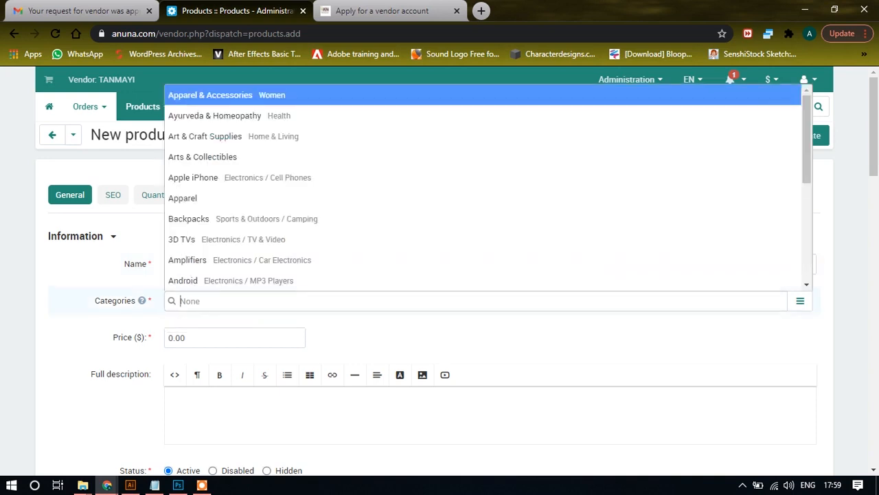
pyautogui.write('soft')
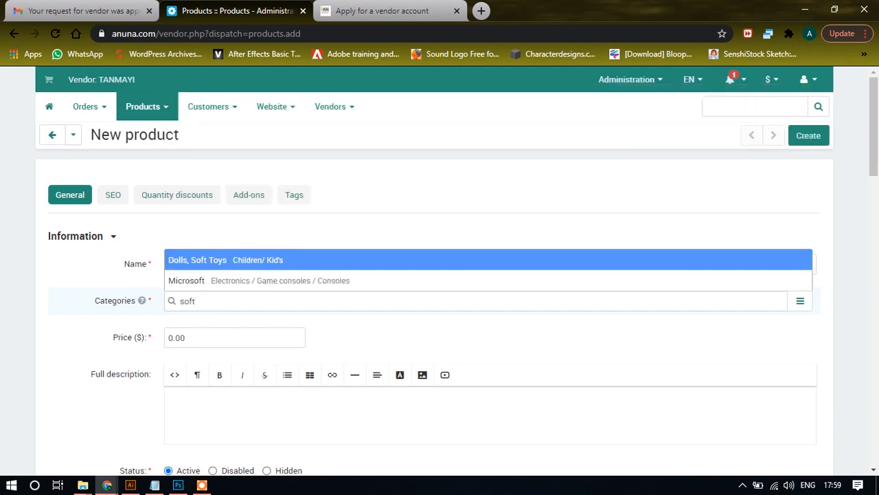
pyautogui.write(' tiy')
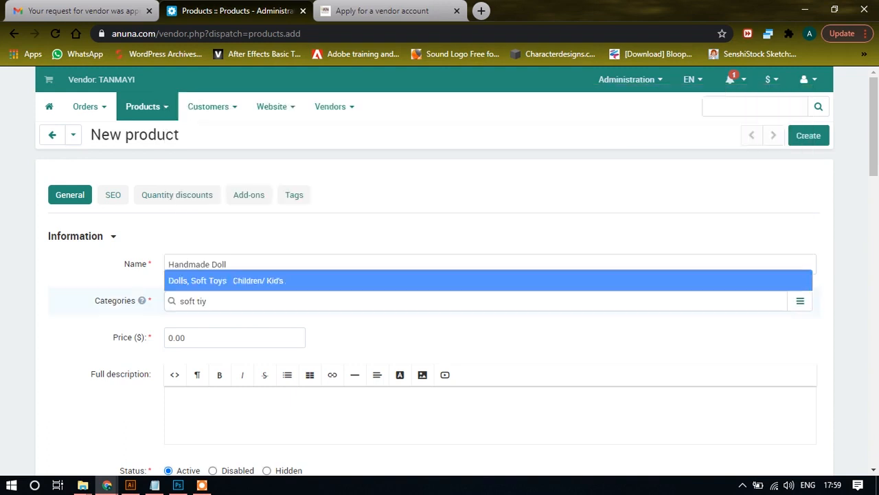
pyautogui.press('BackSpace')
pyautogui.press('BackSpace')
pyautogui.write('ou')
pyautogui.press('BackSpace')
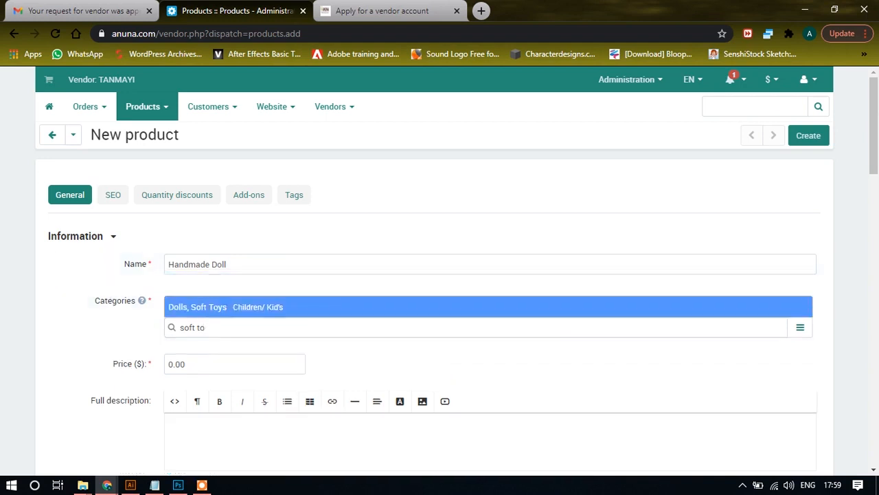
pyautogui.press('Return')
# Set the product's price to $2.99 and enter "Weight" as its full description
pyautogui.press('Tab')
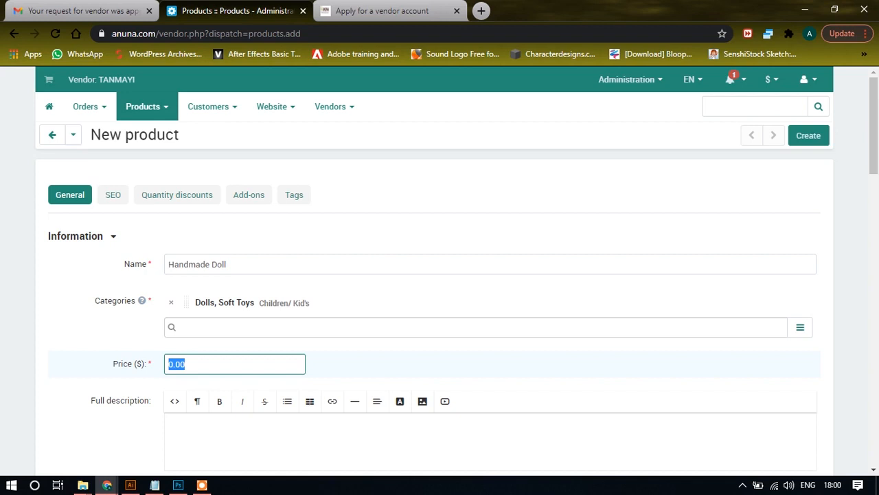
pyautogui.write('2.99')
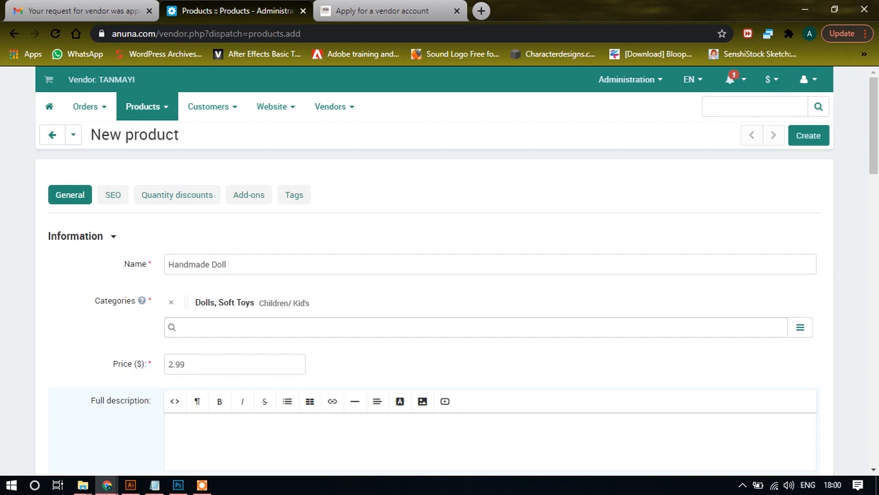
pyautogui.write('Weight')
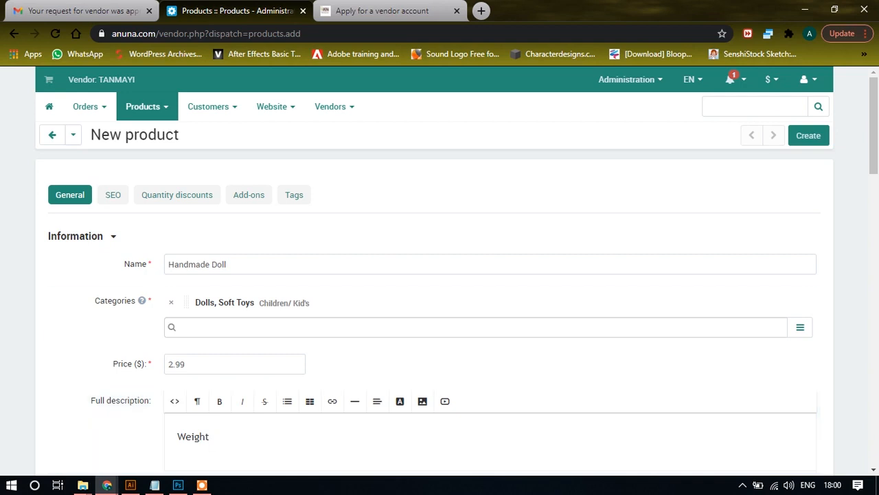
# Upload the picture IMG_20201118_212005 from the pic folder as the product's image
pyautogui.scroll(-2, 440, 275)
pyautogui.scroll(-2, 439, 275)
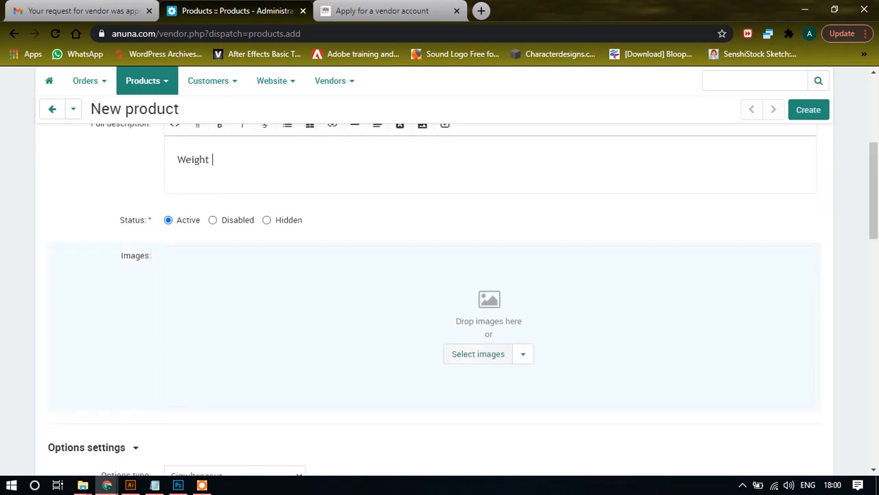
pyautogui.click(478, 354)
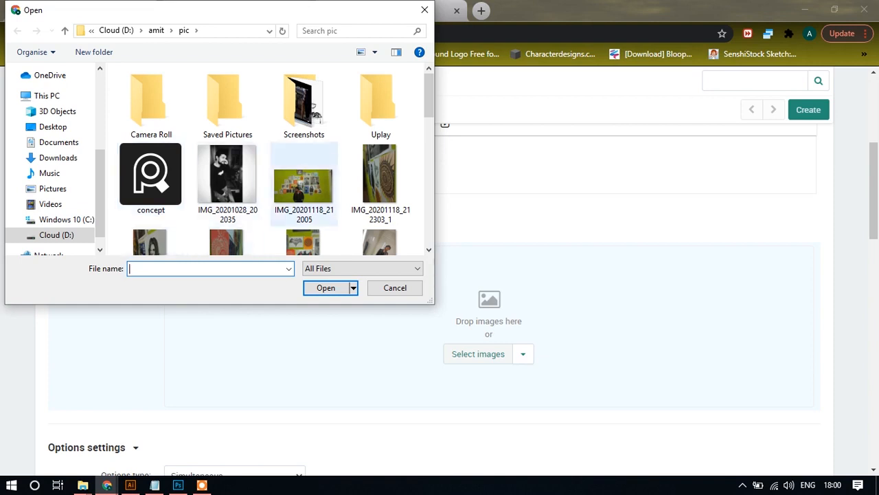
pyautogui.click(304, 184)
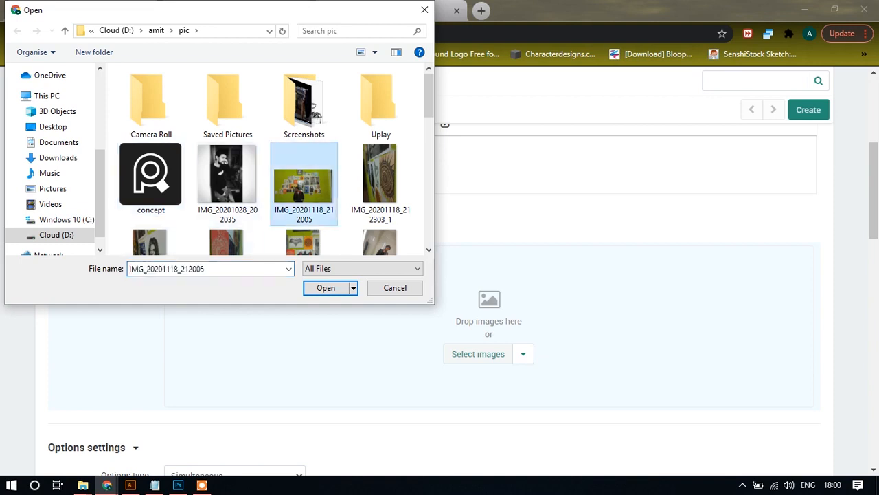
pyautogui.press('Return')
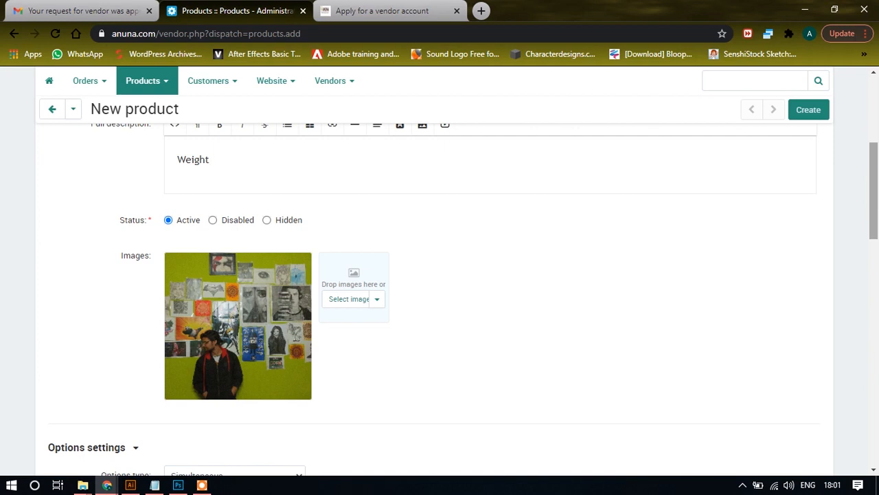
# Set the product's in-stock quantity to 4 in the pricing and inventory settings
pyautogui.scroll(-4, 440, 301)
pyautogui.scroll(-1, 439, 302)
pyautogui.scroll(-1, 440, 302)
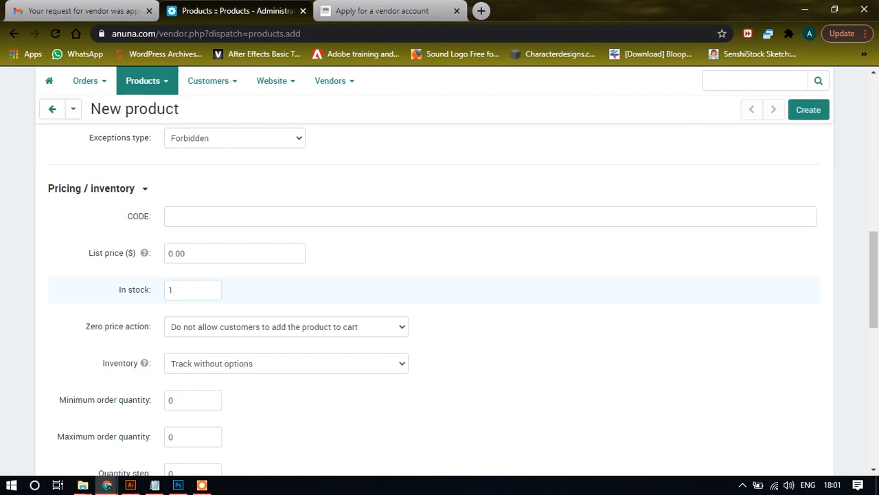
pyautogui.doubleClick(175, 290)
pyautogui.write('4')
# Create the Handmade Doll product with the details entered
pyautogui.scroll(6, 463, 299)
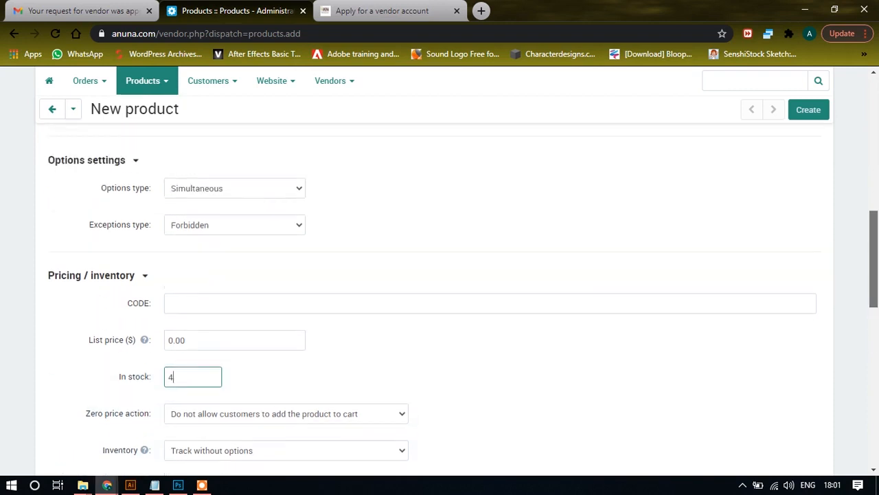
pyautogui.scroll(5, 463, 299)
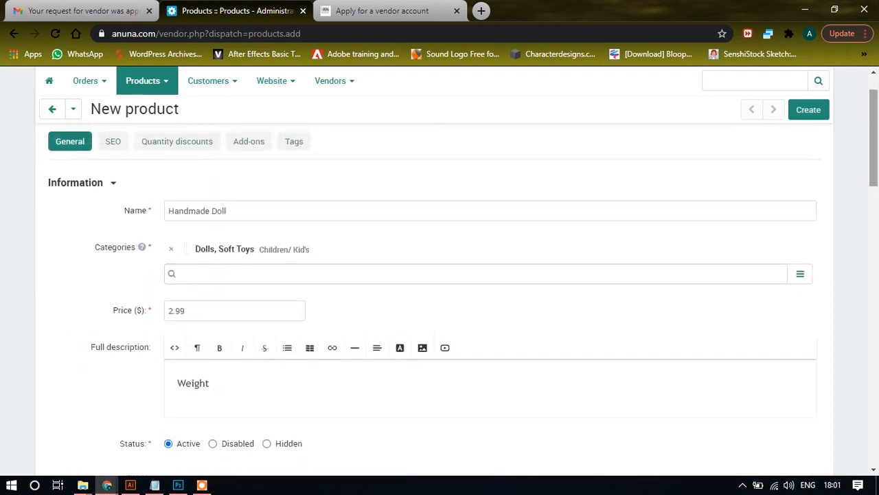
pyautogui.scroll(2, 463, 299)
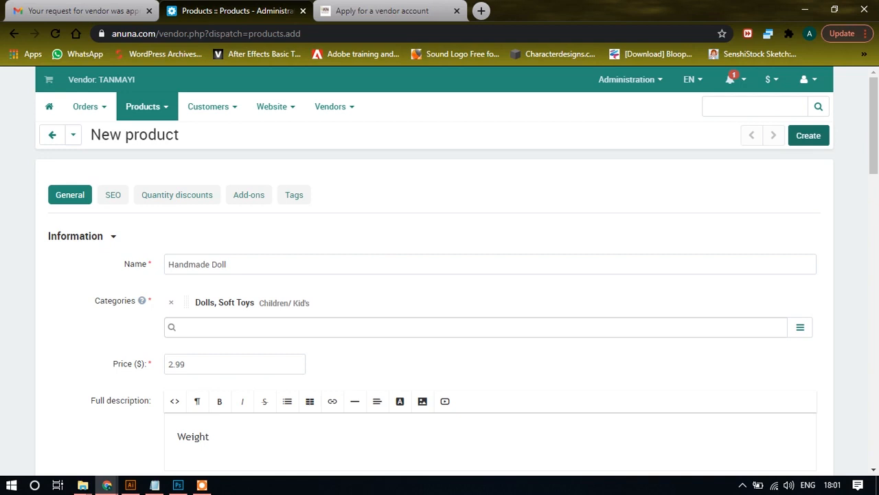
pyautogui.click(808, 135)
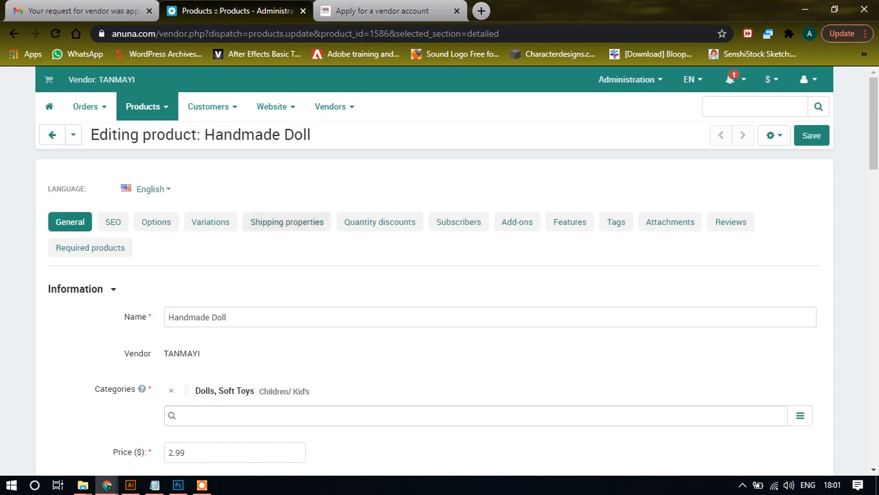
# In the product's shipping properties, set the weight to 0.700 kg and the shipping freight to $2.00
pyautogui.click(286, 222)
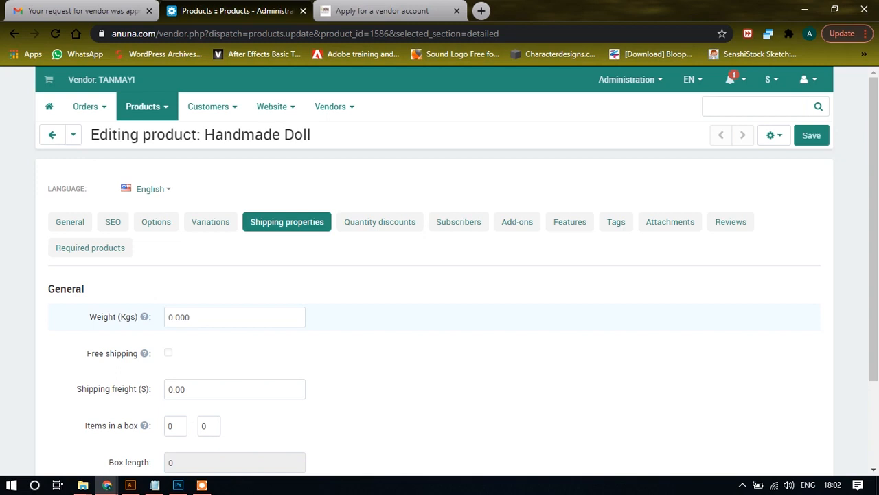
pyautogui.doubleClick(180, 317)
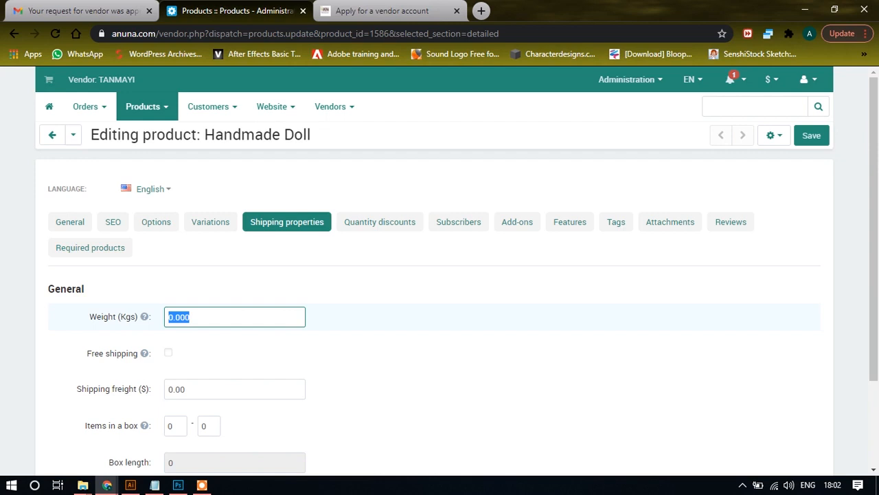
pyautogui.write('0.700')
pyautogui.press('Tab')
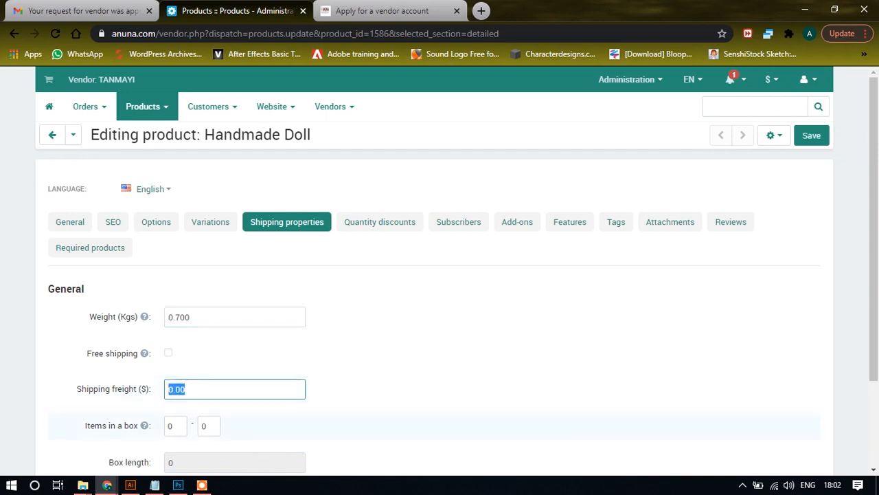
pyautogui.write('2.00')
pyautogui.click(439, 383)
# Set the items in a box to a range of 1 - 1
pyautogui.moveTo(873, 274); pyautogui.dragTo(874, 307)
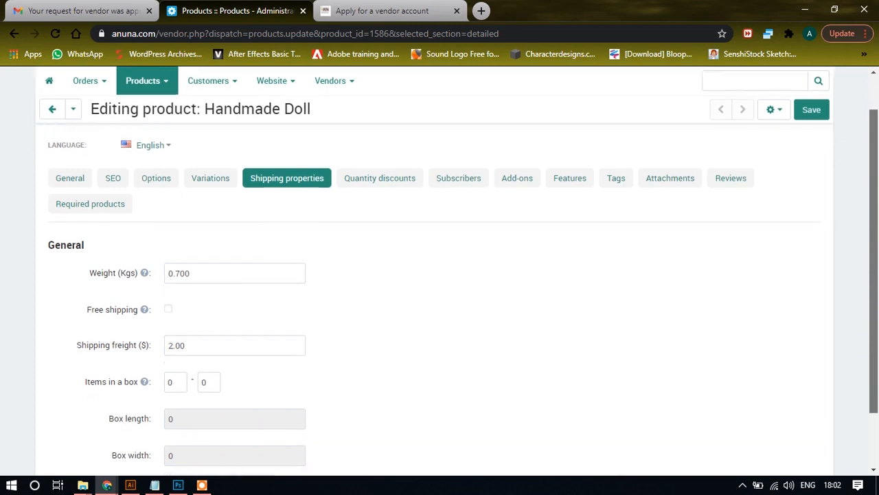
pyautogui.scroll(-1, 440, 323)
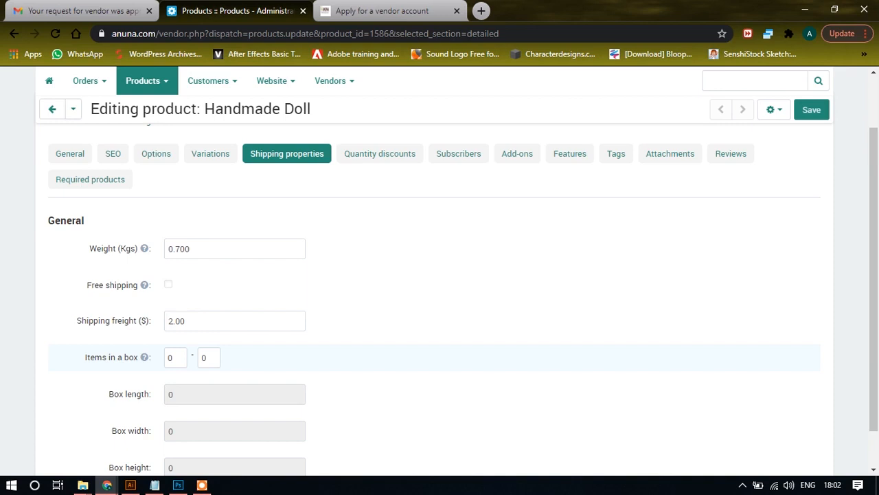
pyautogui.doubleClick(171, 357)
pyautogui.write('1')
pyautogui.press('Tab')
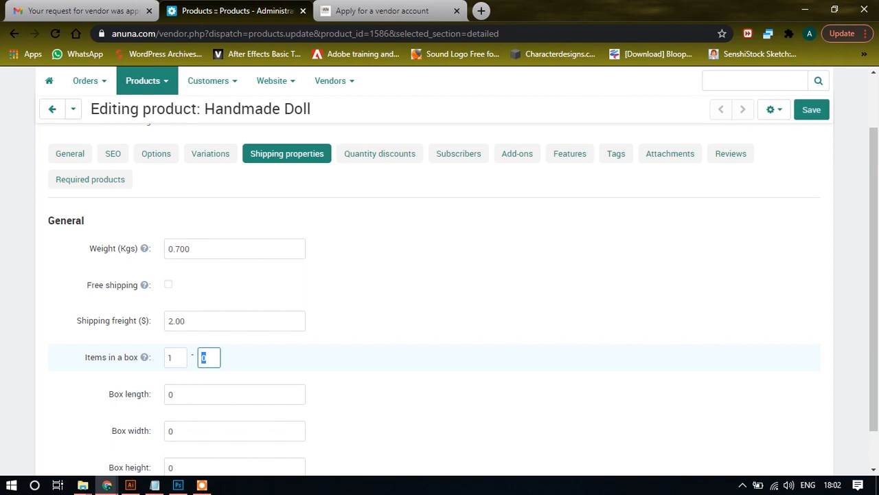
pyautogui.write('1')
pyautogui.click(440, 394)
# Set the box length to 35, width to 25 and height to 15, and save the product's shipping properties
pyautogui.moveTo(874, 309); pyautogui.dragTo(874, 343)
pyautogui.doubleClick(173, 350)
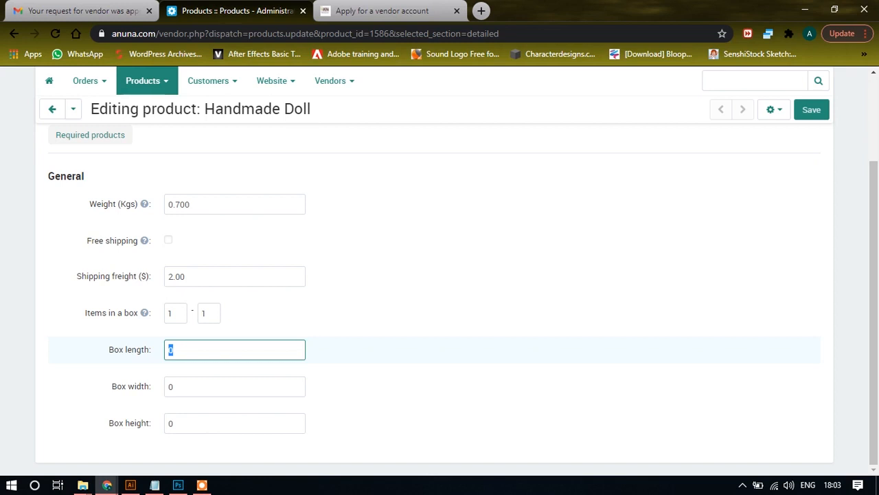
pyautogui.write('35')
pyautogui.press('Tab')
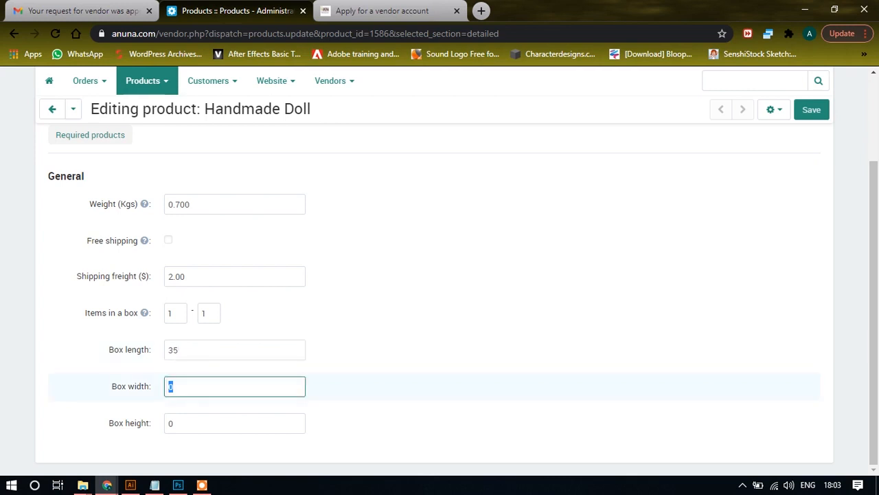
pyautogui.write('25')
pyautogui.press('Tab')
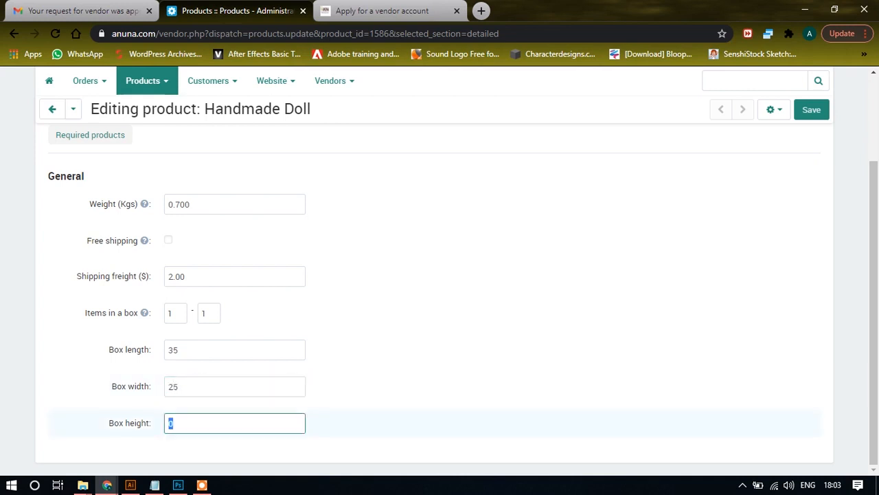
pyautogui.write('15')
pyautogui.scroll(2, 439, 275)
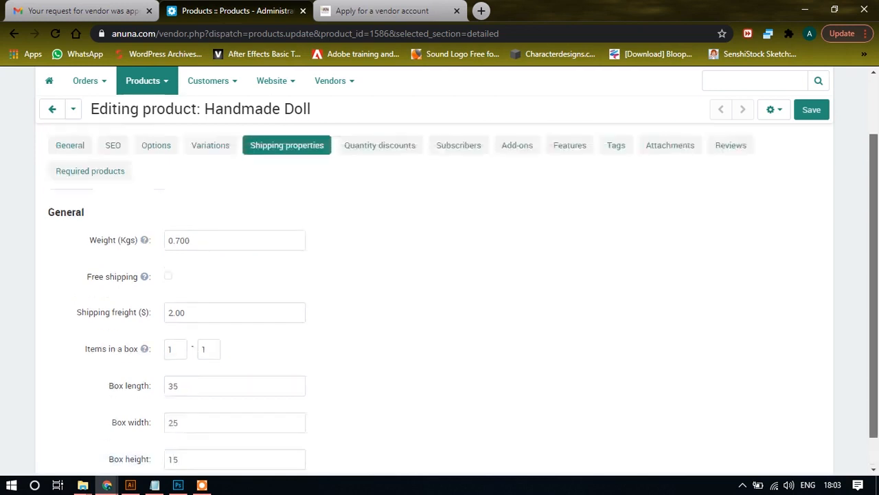
pyautogui.scroll(1, 439, 275)
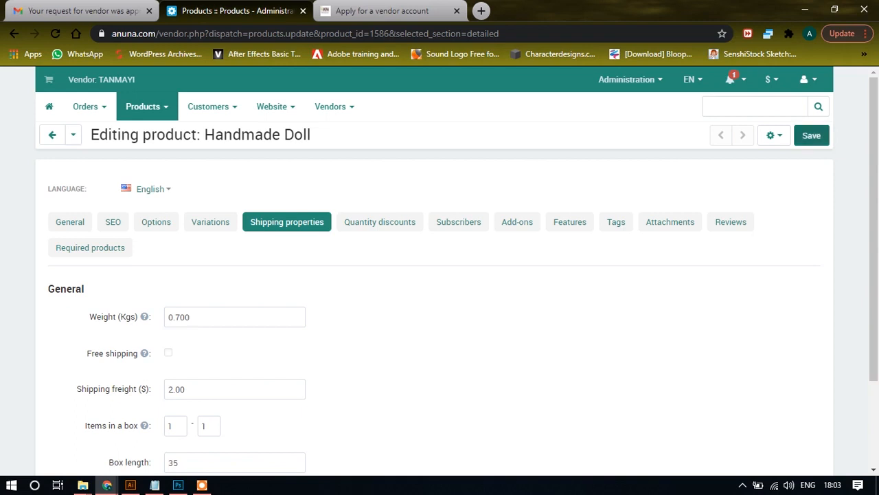
pyautogui.click(811, 135)
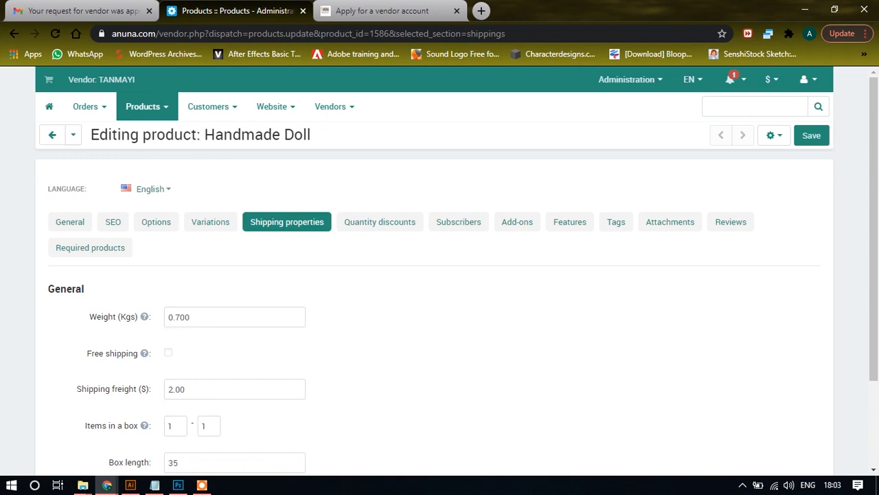
# Add the tags "doll" and "embroidered doll" to the product and save it
pyautogui.click(615, 221)
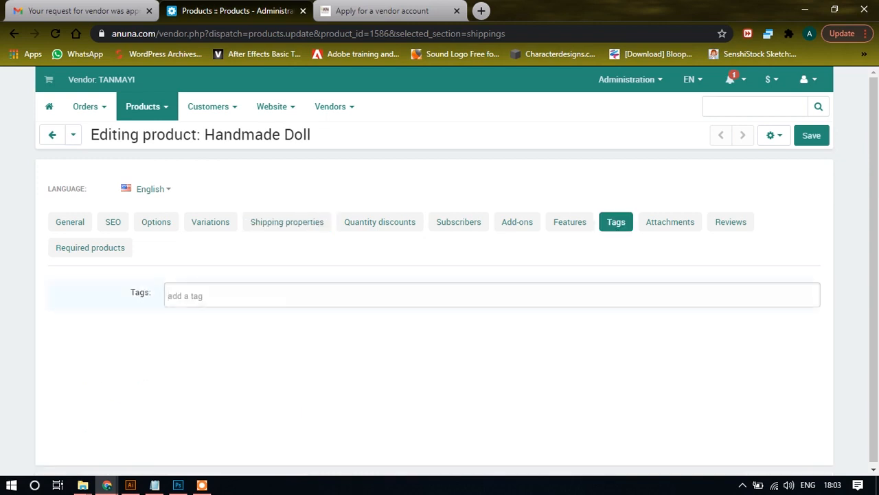
pyautogui.write('d')
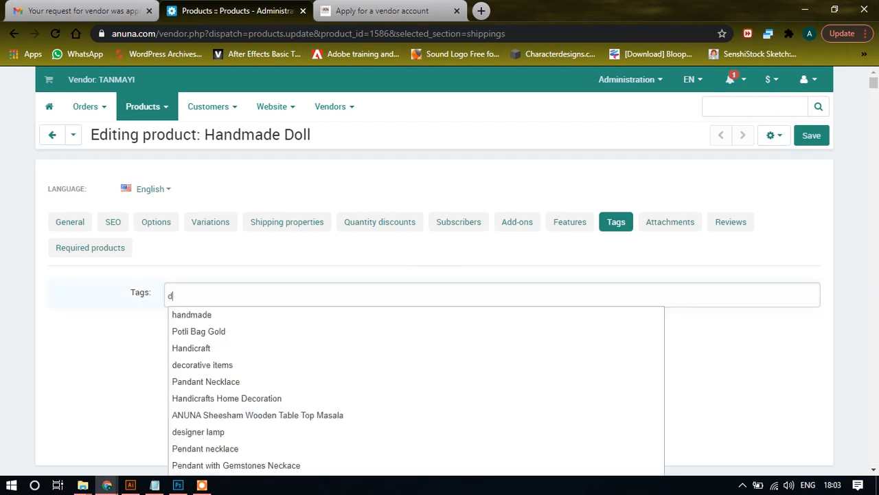
pyautogui.write('oll')
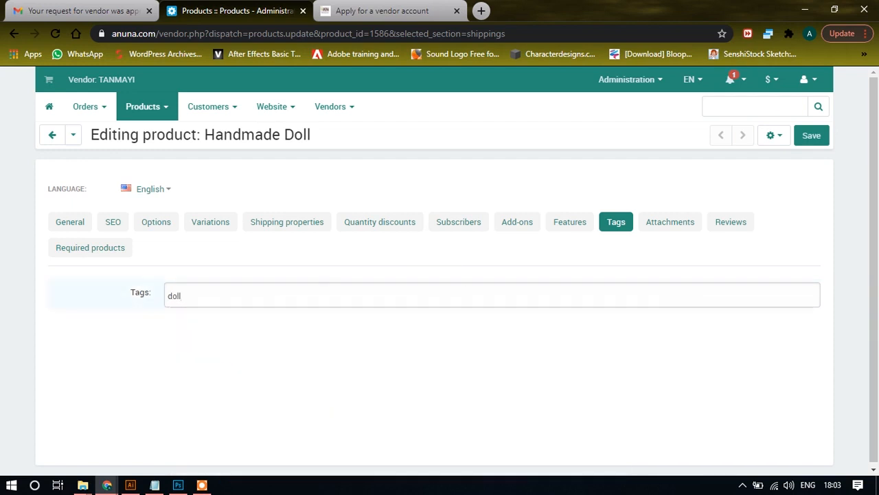
pyautogui.press('Return')
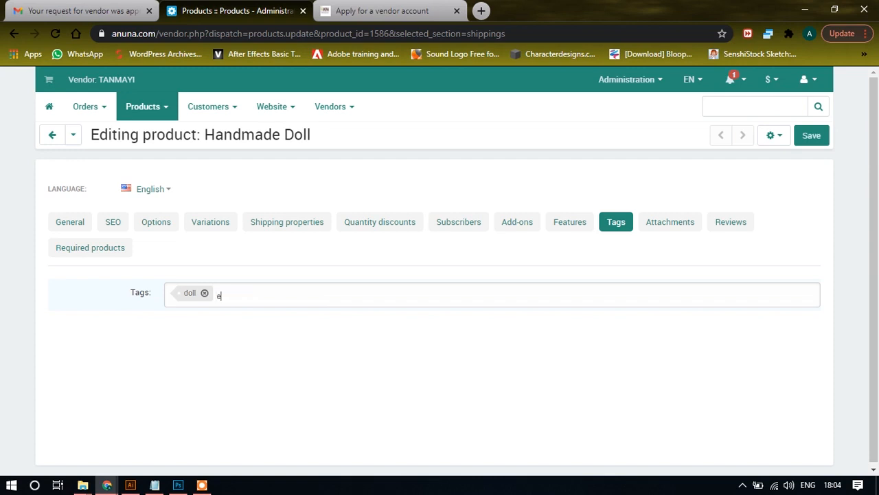
pyautogui.write('embroidered d')
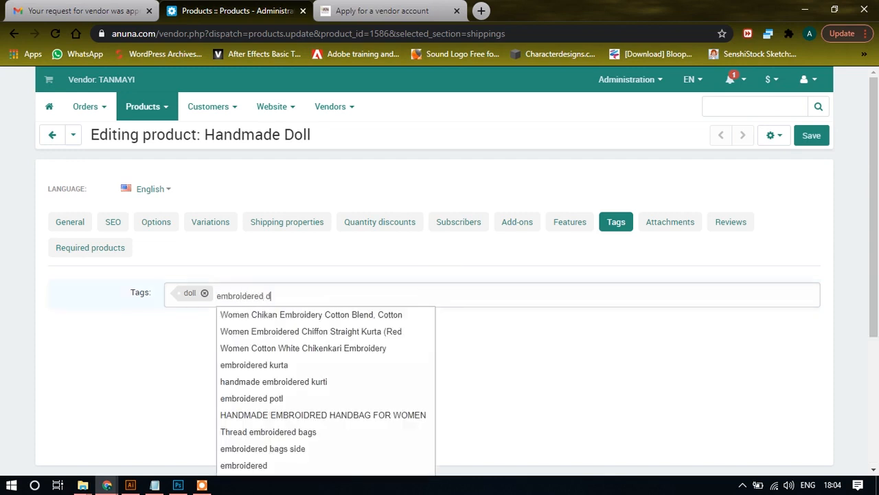
pyautogui.write('oll')
pyautogui.press('Return')
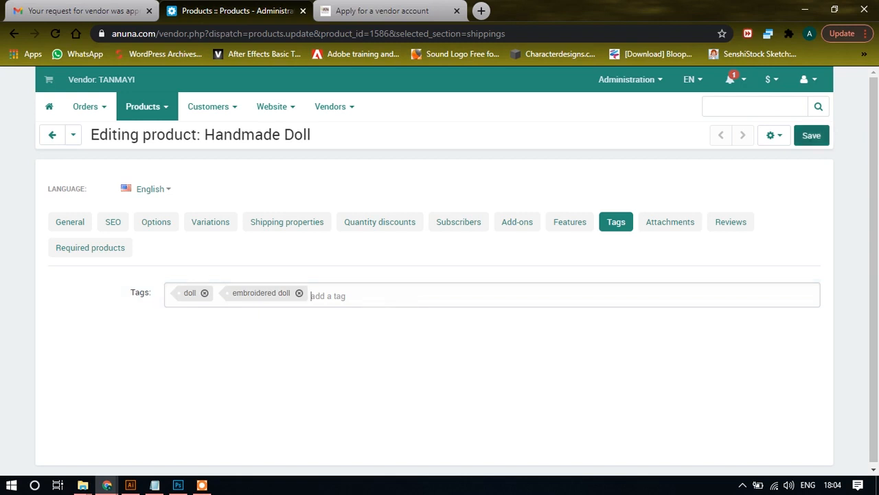
pyautogui.click(811, 135)
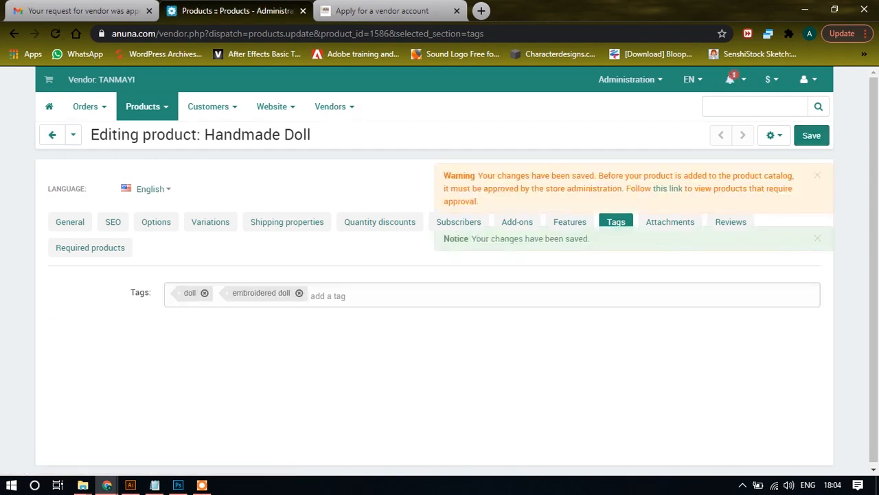
# Return to the product's general details and sign out of the vendor administration panel
pyautogui.click(69, 222)
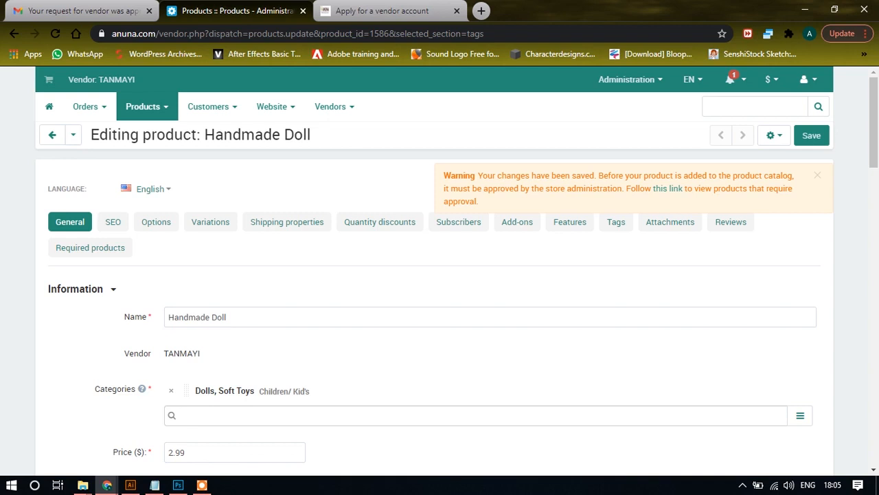
pyautogui.moveTo(85, 107)
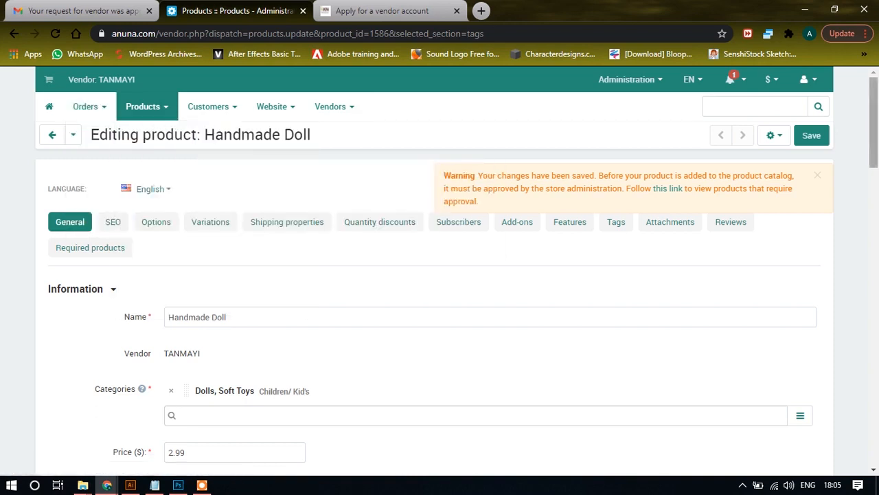
pyautogui.moveTo(809, 80)
pyautogui.click(731, 159)
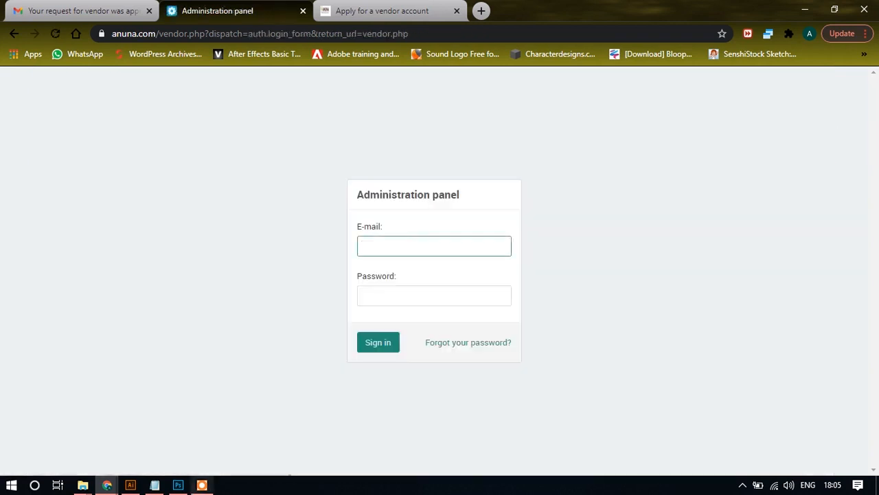
pyautogui.click(202, 485)
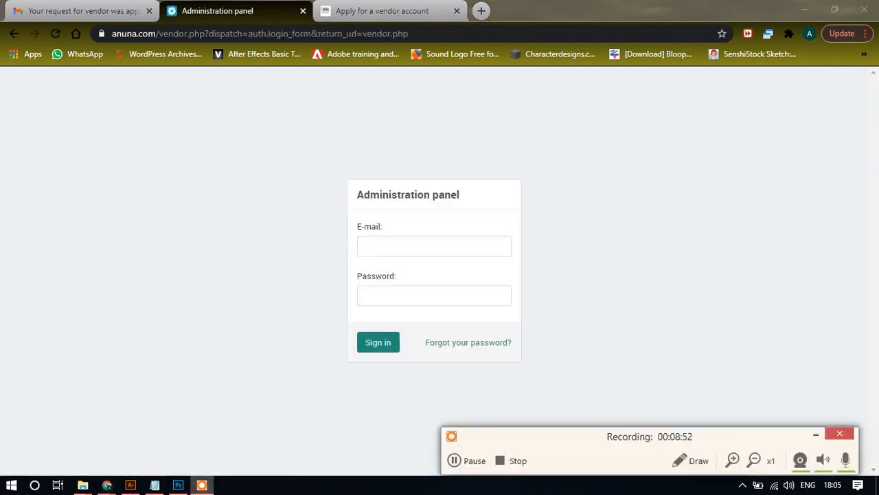